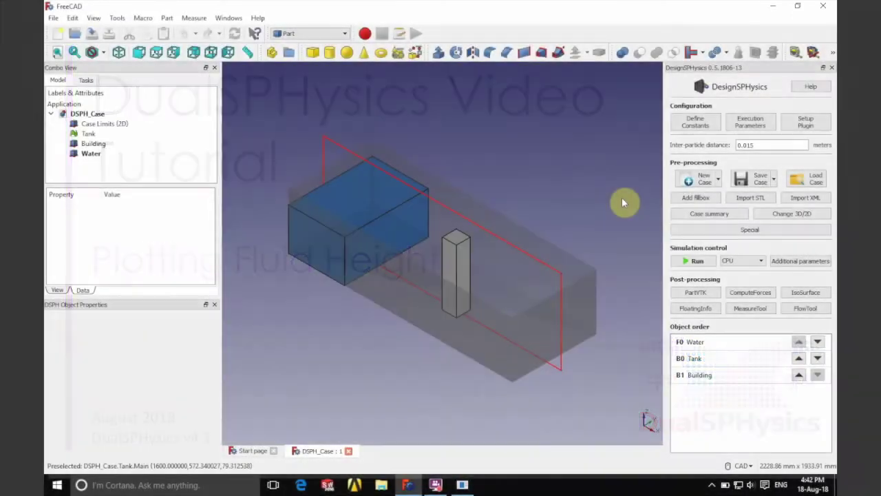
Open the MeasureTool from the DesignSPHysics Post-processing panel for the dam-break case.
left_click(746, 314)
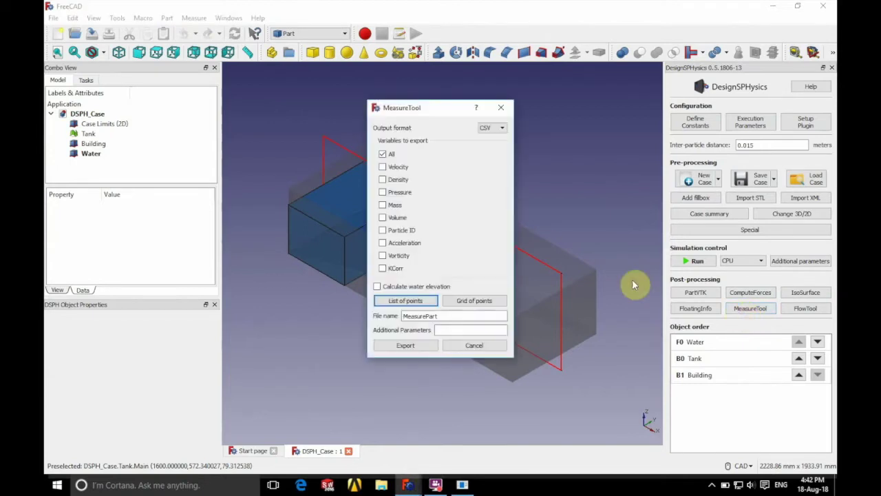
Limit the export to water elevation in VTK format and bring up the grid of measuring points.
left_click(389, 156)
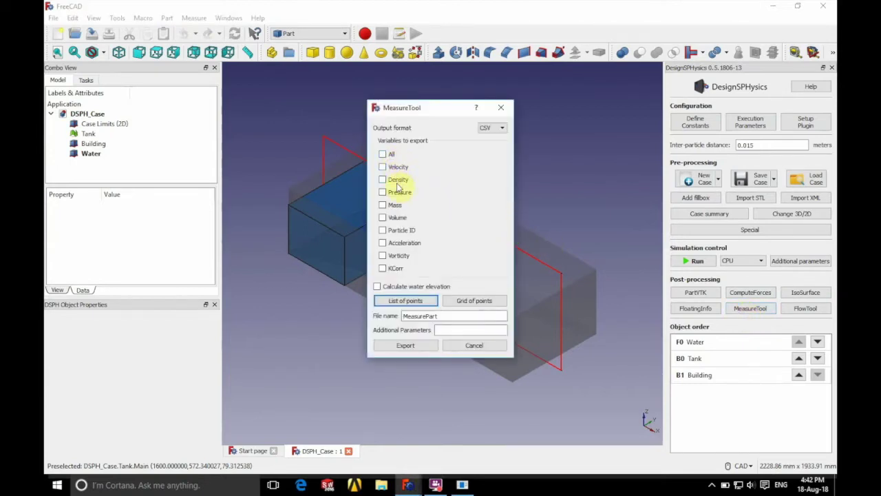
left_click(378, 286)
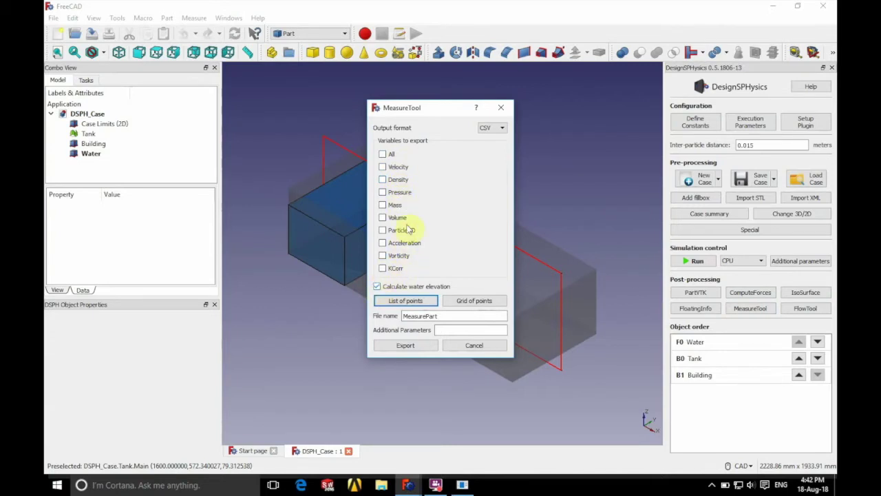
left_click(487, 129)
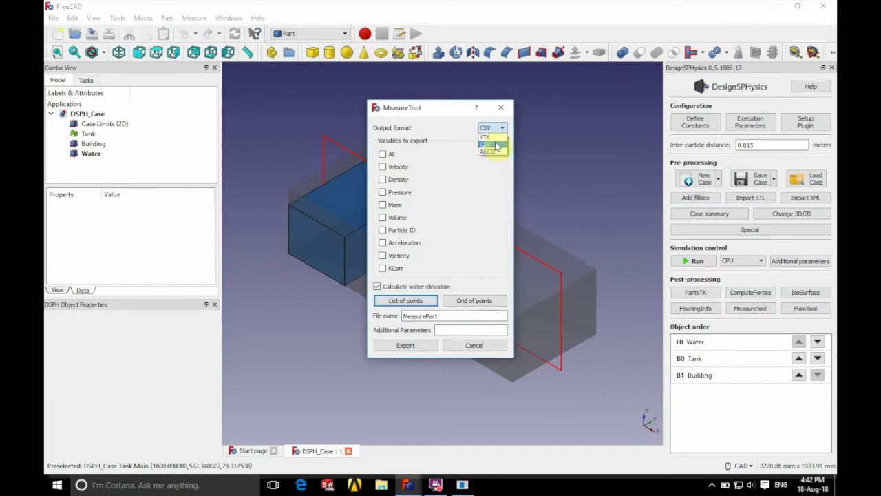
left_click(498, 138)
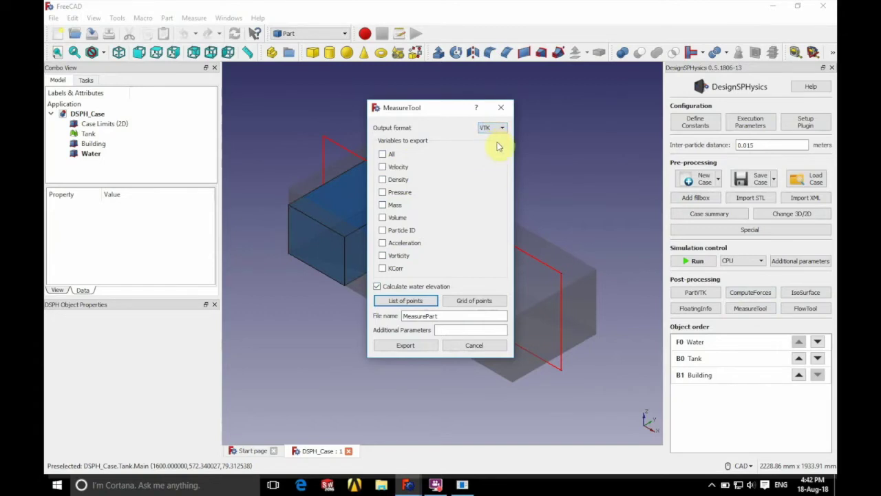
left_click(469, 300)
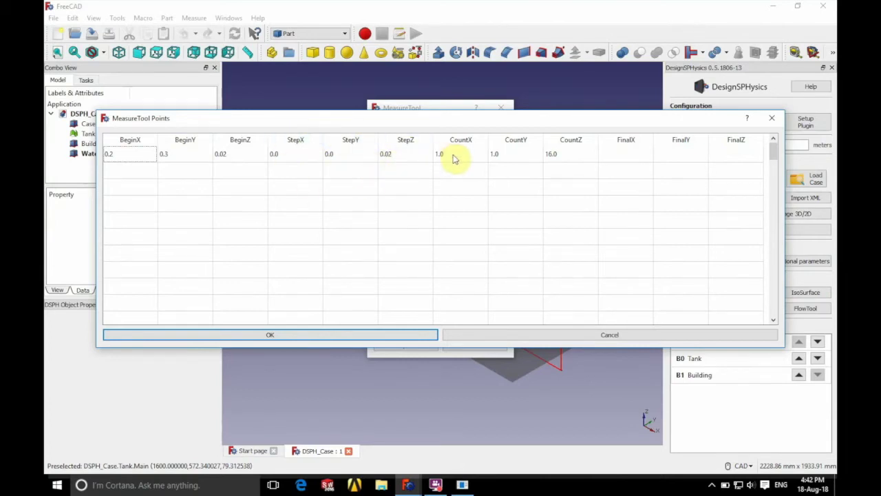
Accept the measuring-point grid definition.
left_click(623, 158)
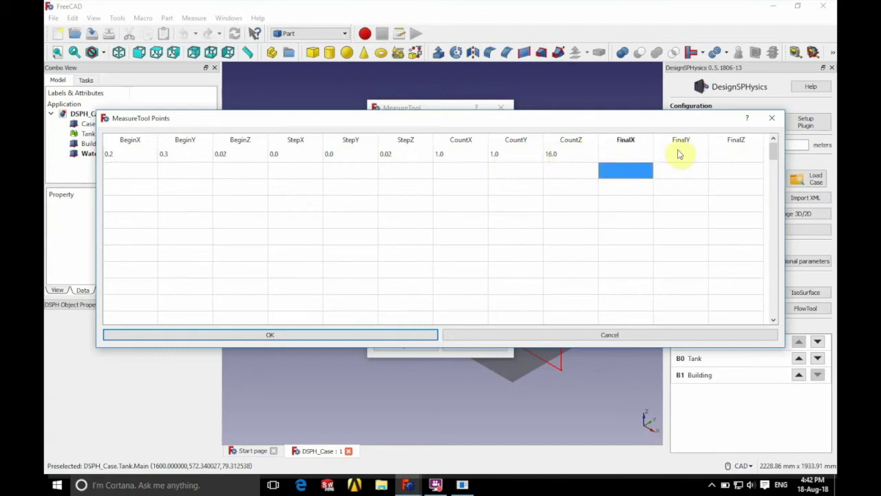
left_click(730, 153)
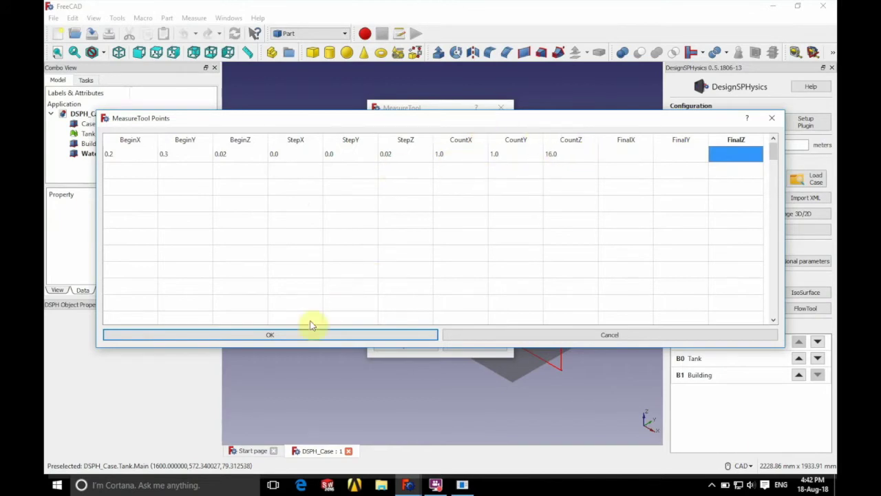
left_click(272, 335)
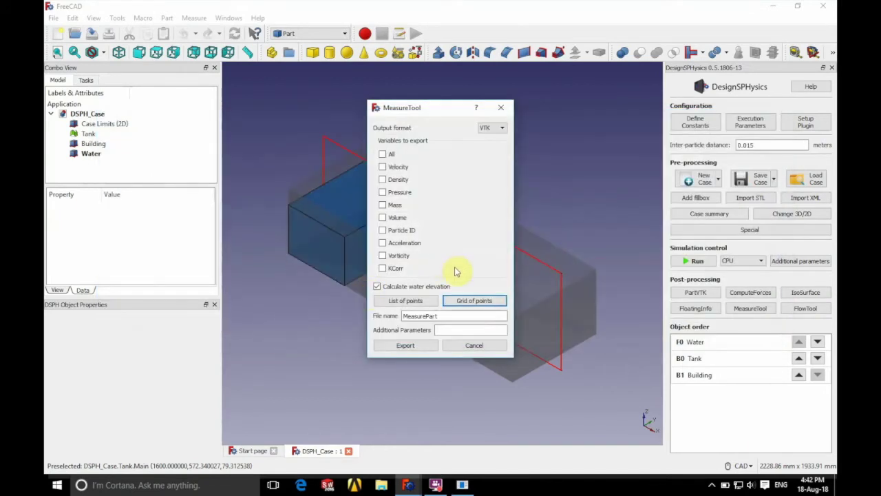
Rename the output file to DambreakHeight and export it successfully.
double_click(441, 315)
type("DambreakHeight")
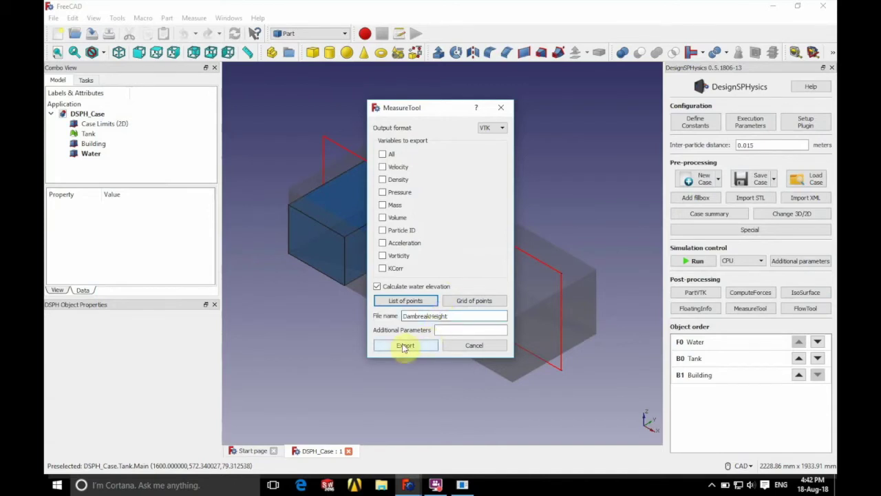
left_click(405, 345)
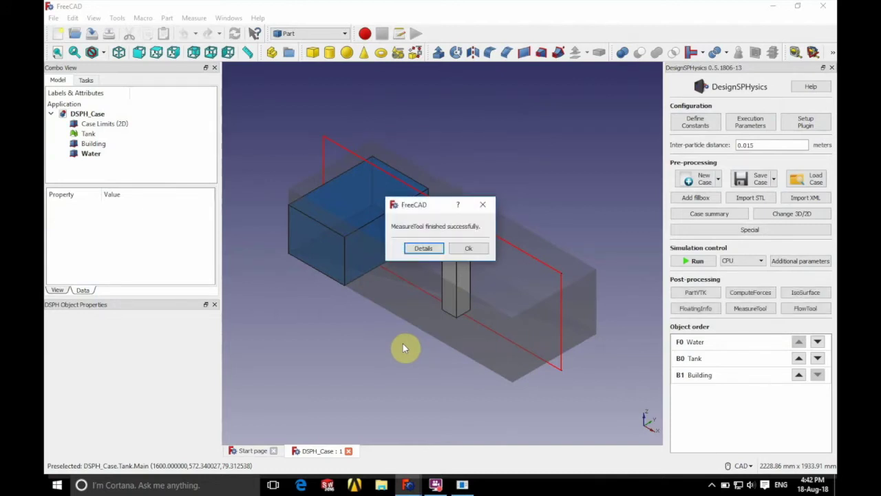
left_click(467, 252)
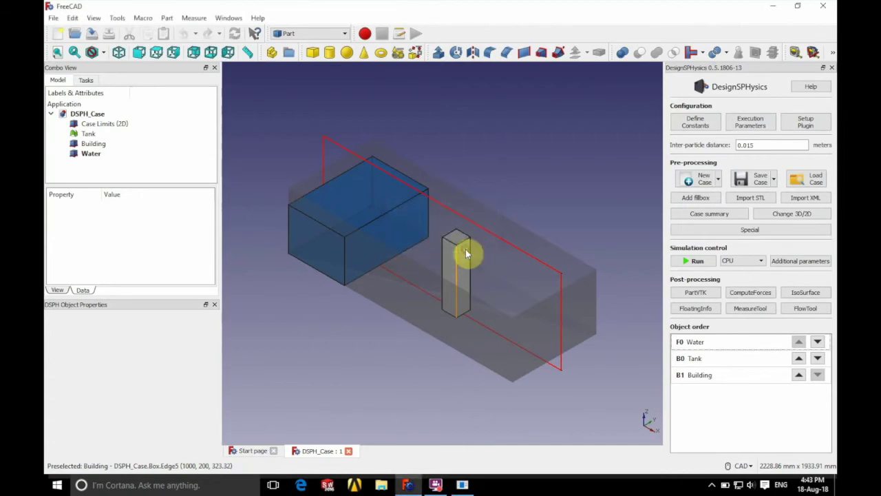
left_click(462, 486)
Open the DambreakHeight and DambreakHeight_h VTK series from the CaseDambreak_3D folder.
right_click(90, 157)
left_click(110, 165)
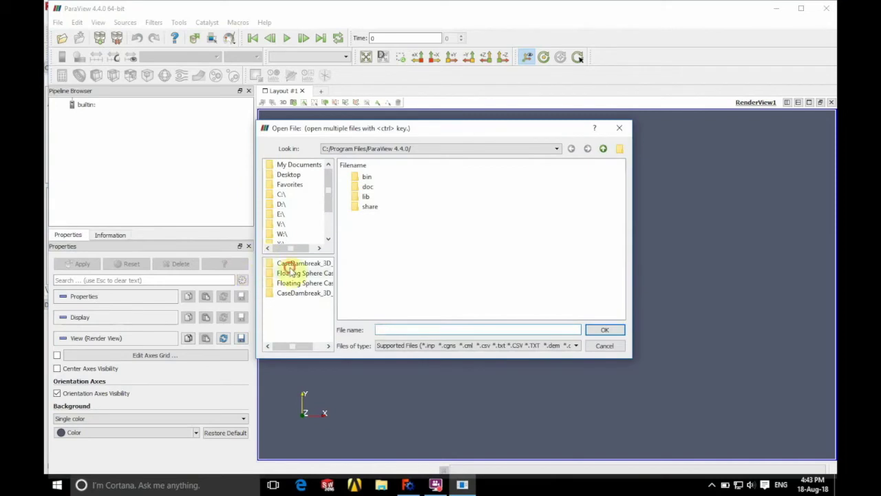
left_click(292, 267)
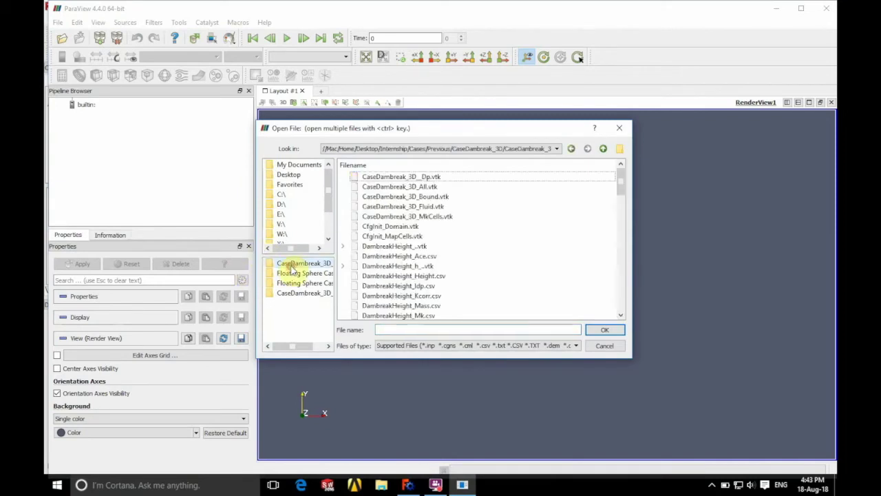
left_click(394, 246)
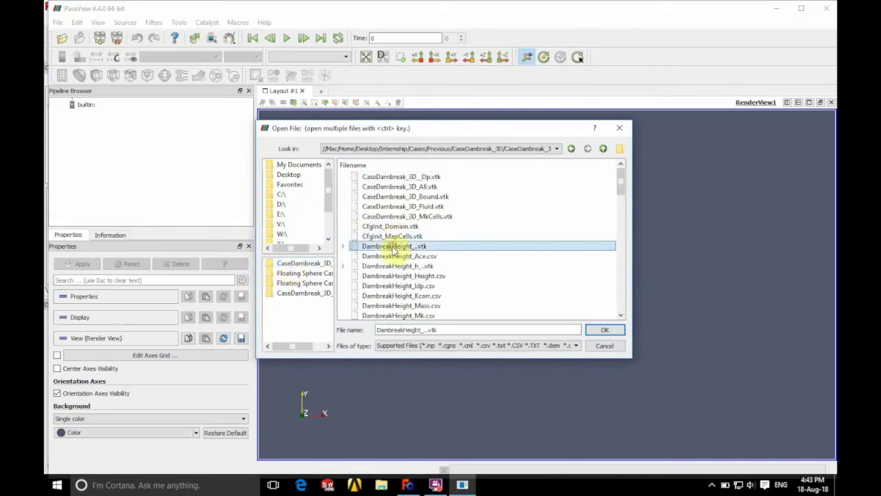
left_click(398, 267, "ctrl")
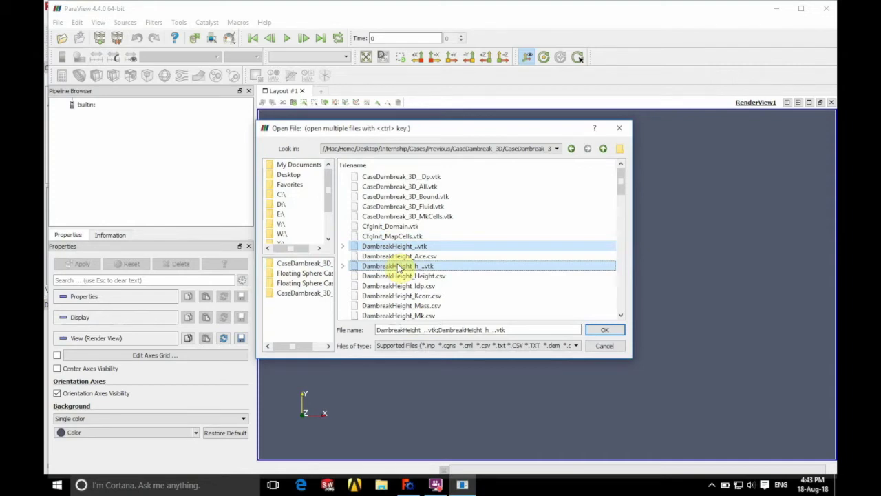
left_click(599, 330)
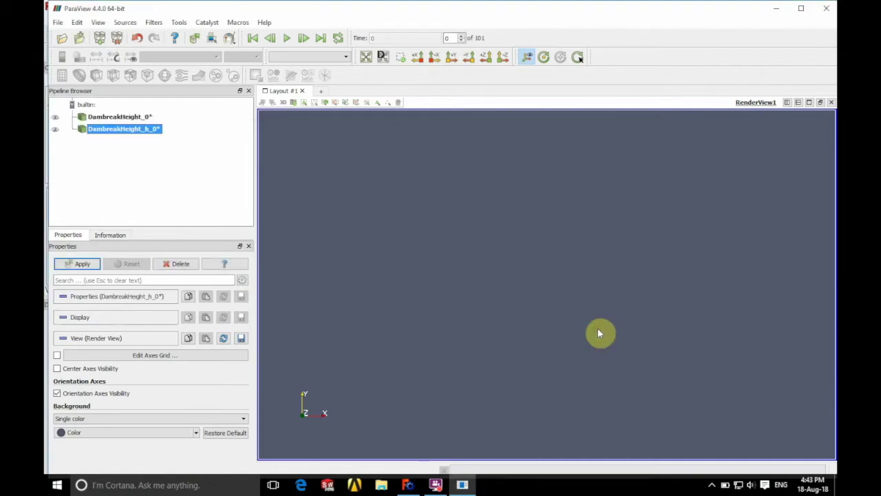
Apply the readers, view along Y, and show DambreakHeight_0 as points of size 6.
left_click(78, 266)
left_click(451, 58)
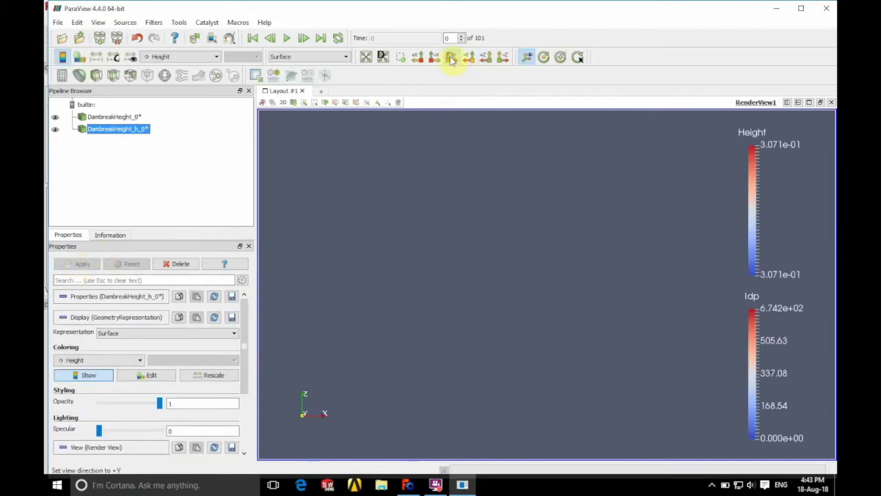
left_click(102, 117)
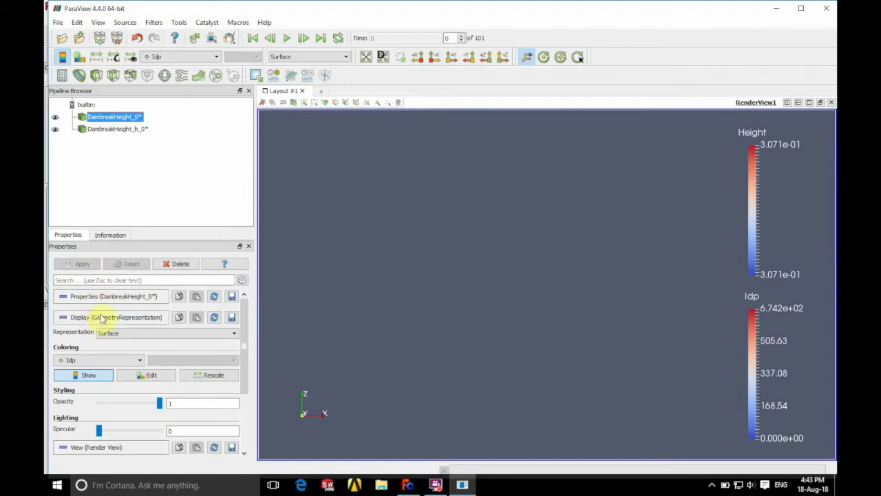
left_click(112, 333)
left_click(111, 359)
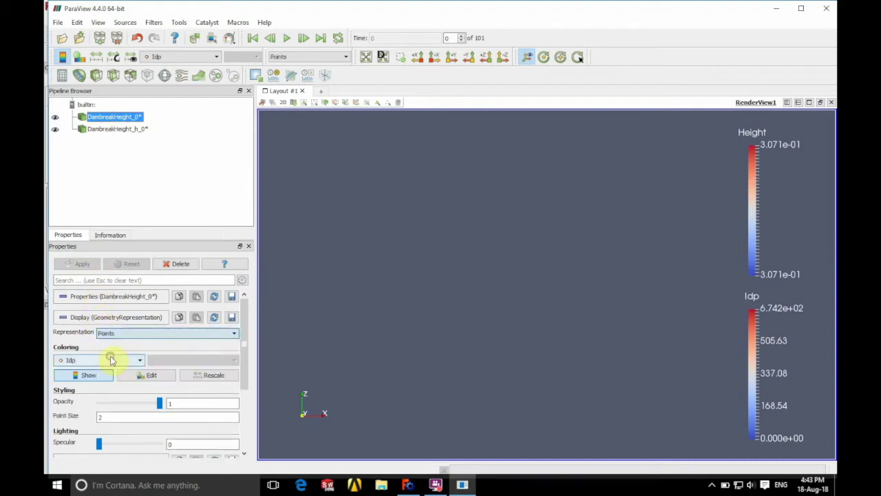
double_click(110, 418)
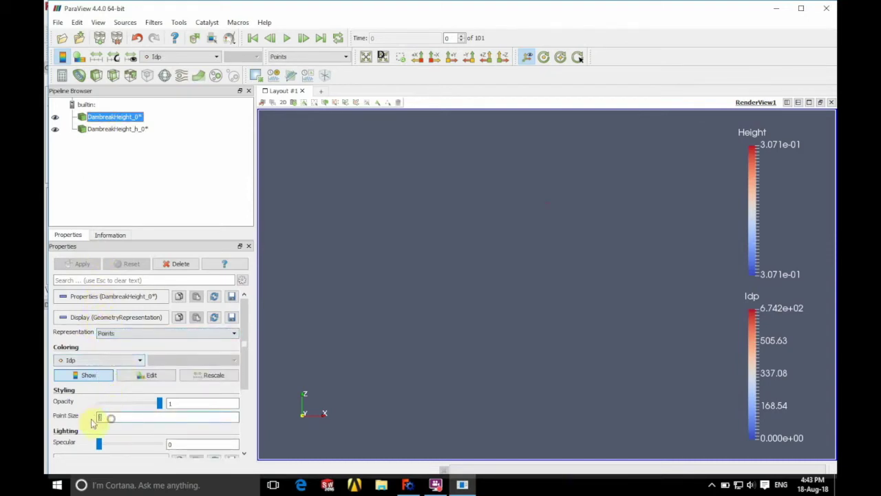
type("6")
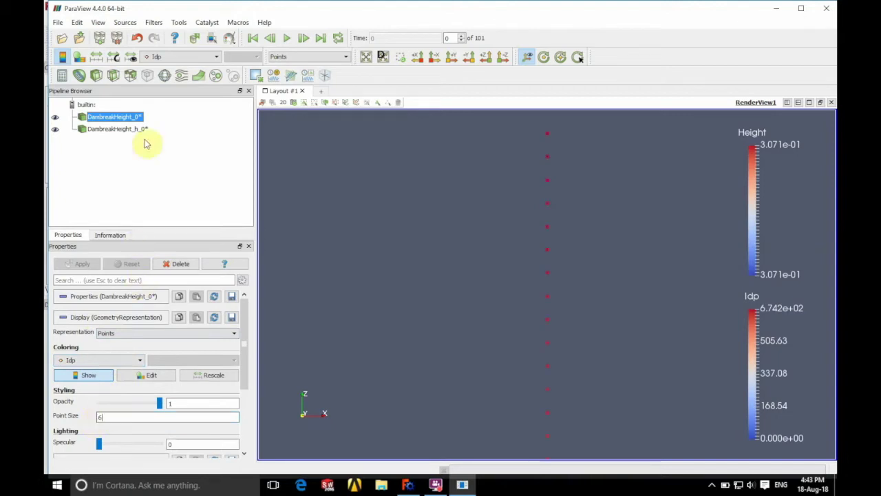
Show DambreakHeight_h_0 as points of size 6 as well.
left_click(119, 129)
left_click(135, 336)
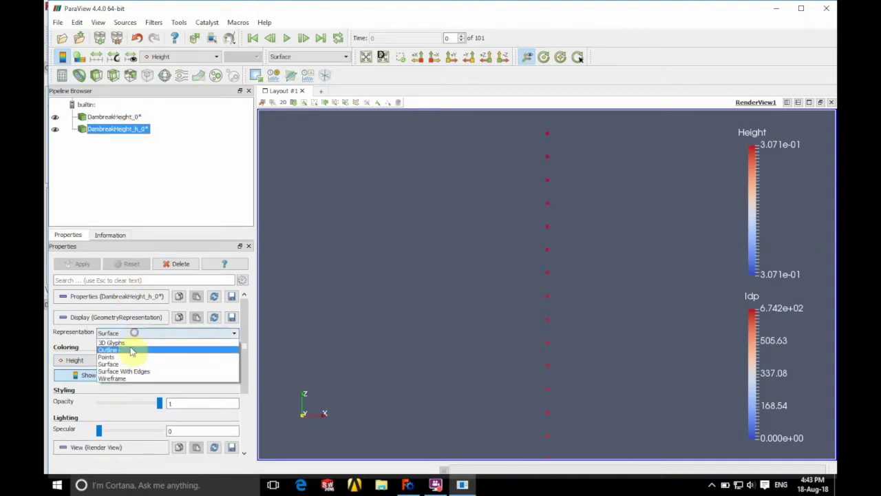
left_click(126, 359)
double_click(113, 418)
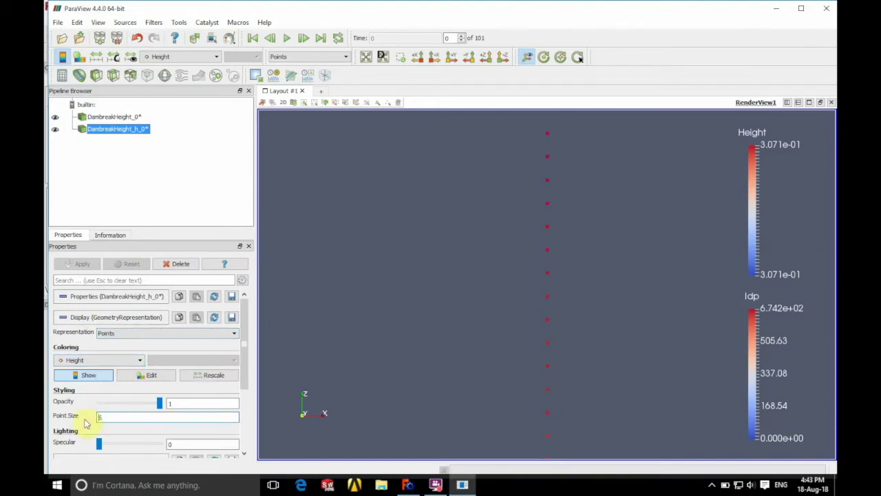
left_click(92, 360)
Give DambreakHeight_0 a plain solid colour.
left_click(144, 139)
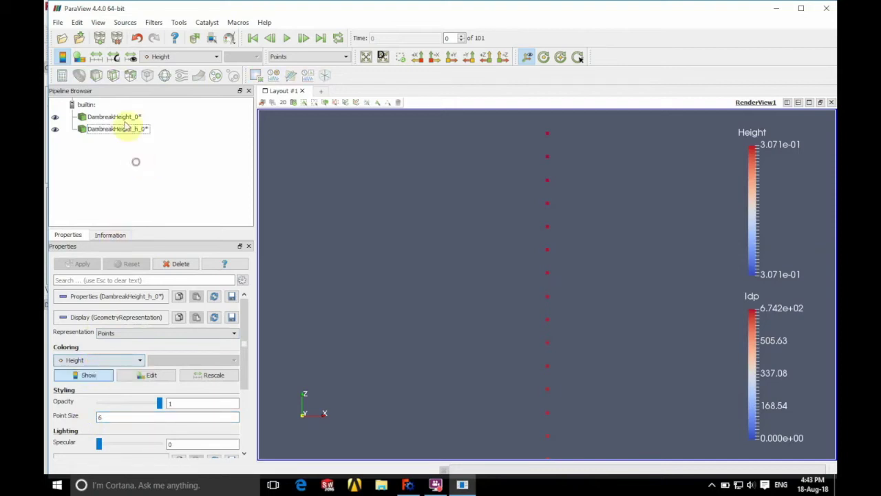
left_click(117, 117)
left_click(95, 362)
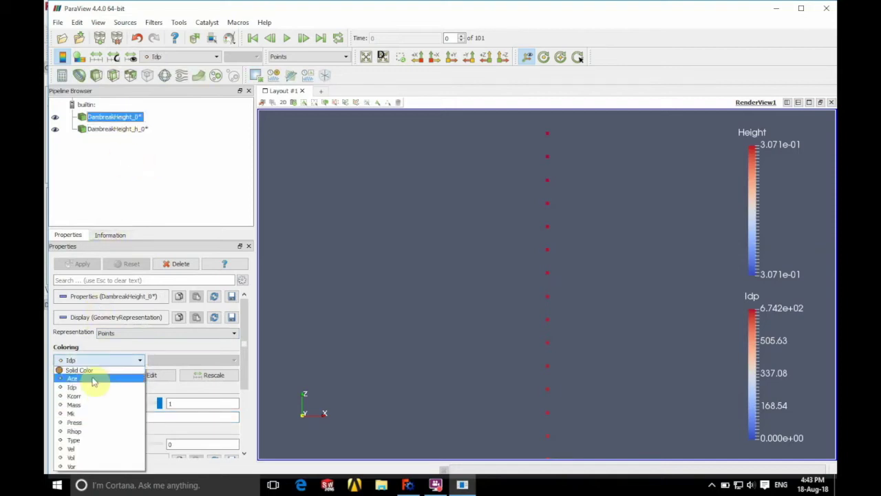
left_click(93, 371)
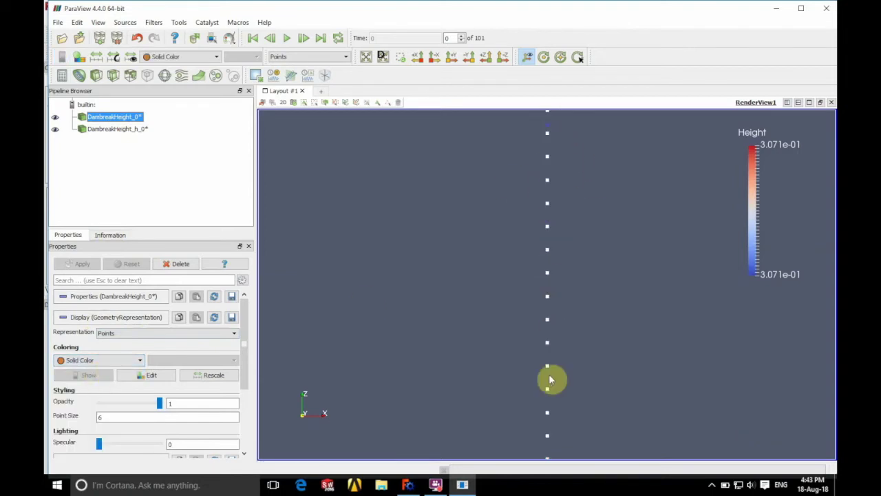
Colour DambreakHeight_h_0 by Height after briefly trying a solid colour.
left_click(130, 131)
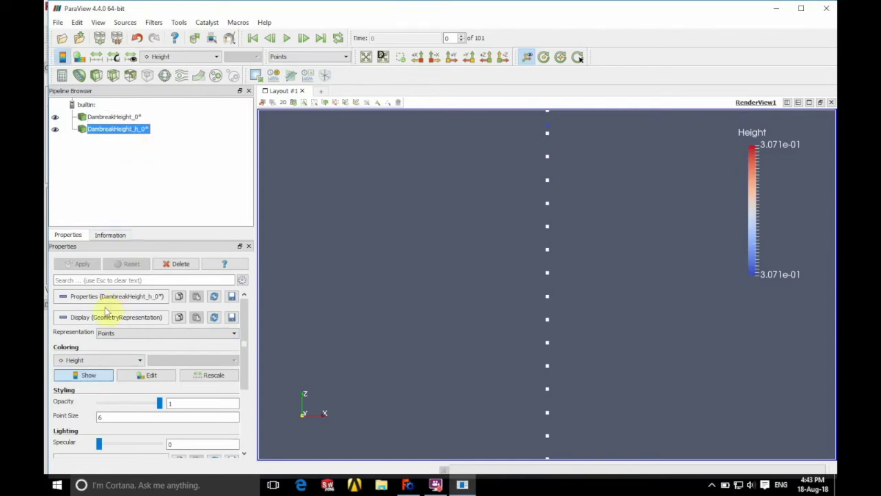
left_click(96, 360)
left_click(88, 368)
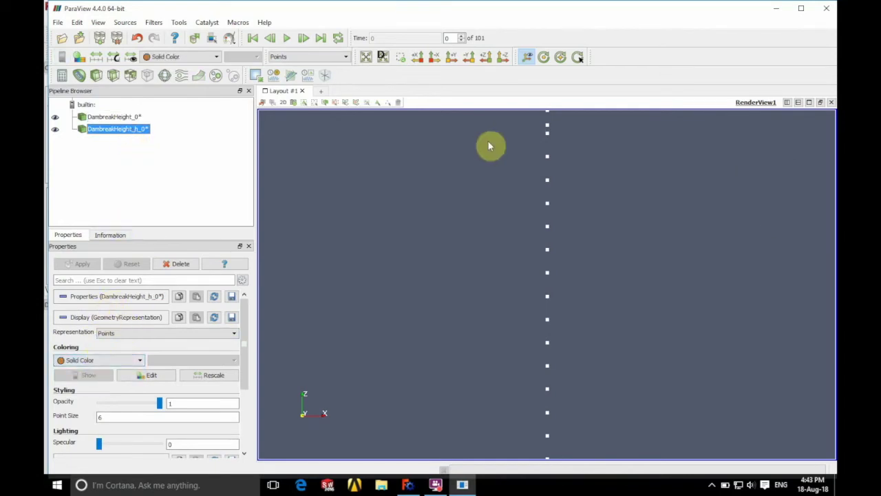
left_click(97, 361)
left_click(86, 378)
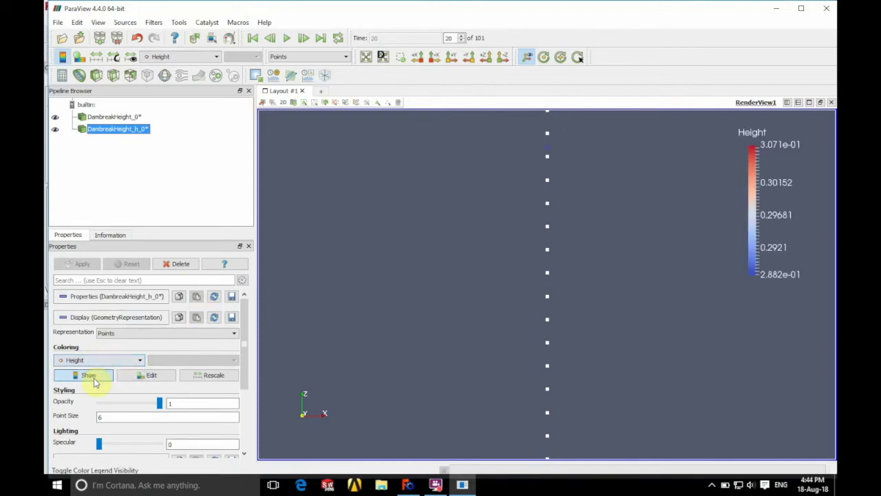
left_click(253, 38)
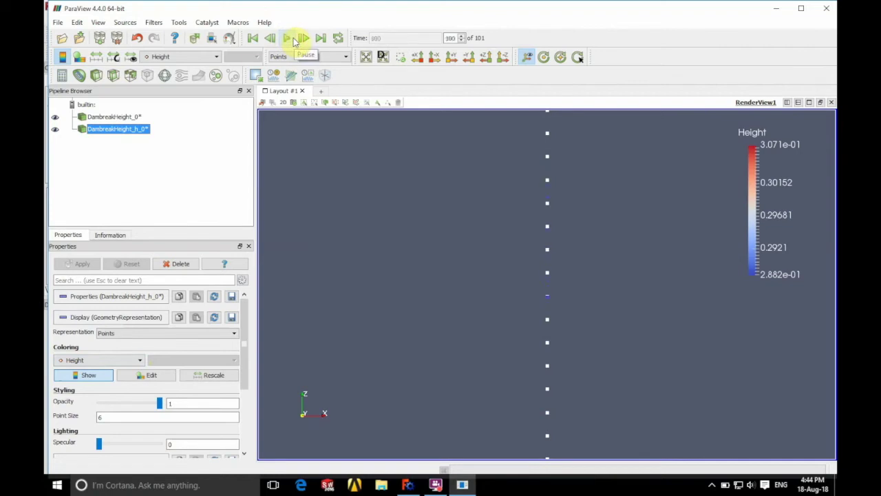
Step through the animation frames and return to time step 0.
left_click(252, 38)
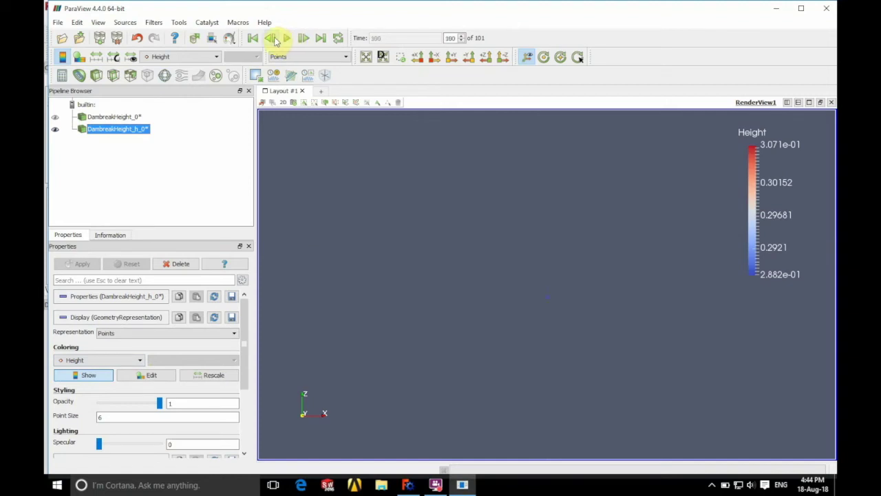
left_click(272, 39)
left_click(253, 38)
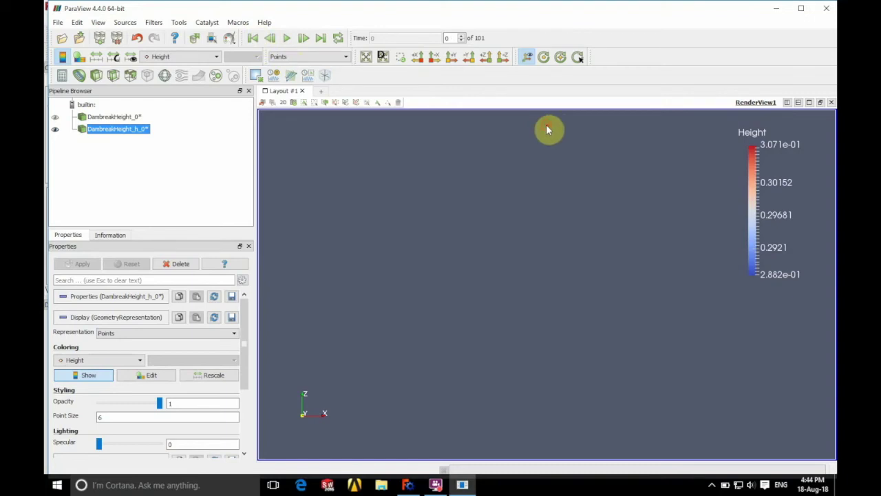
Box-select the red height point and add a Plot Selection Over Time filter for it.
left_click(317, 102)
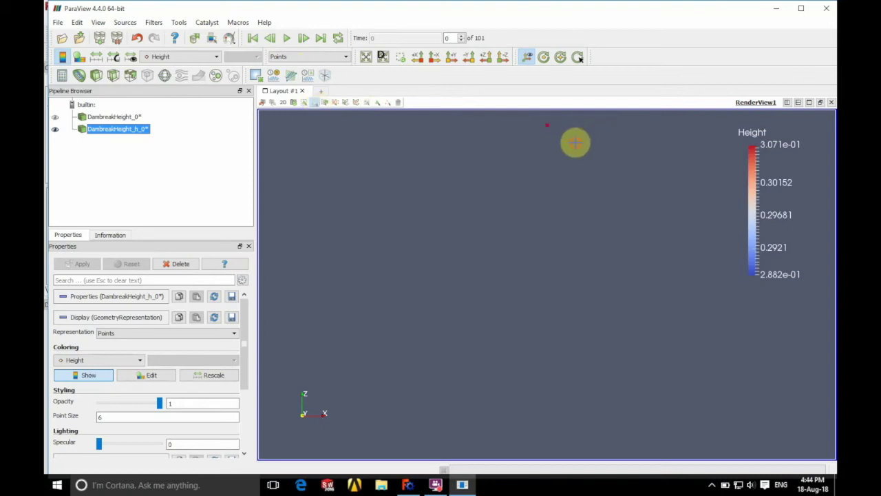
left_click_drag(576, 142, 528, 115)
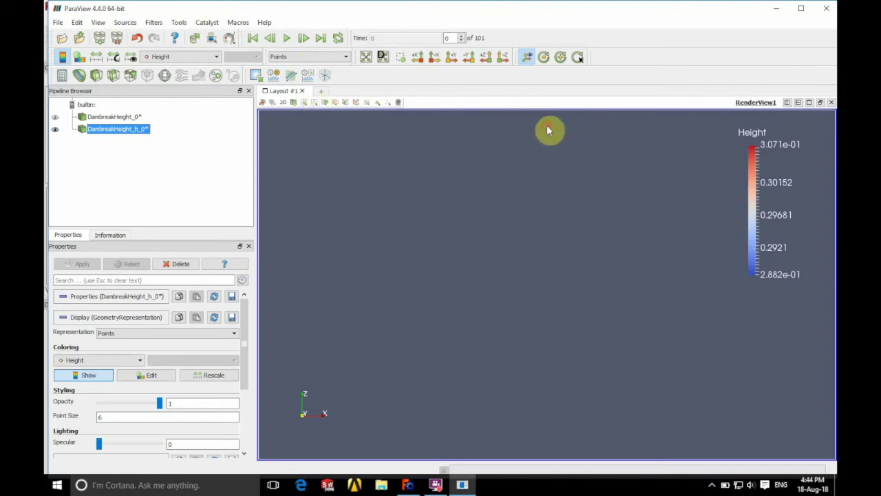
left_click(155, 24)
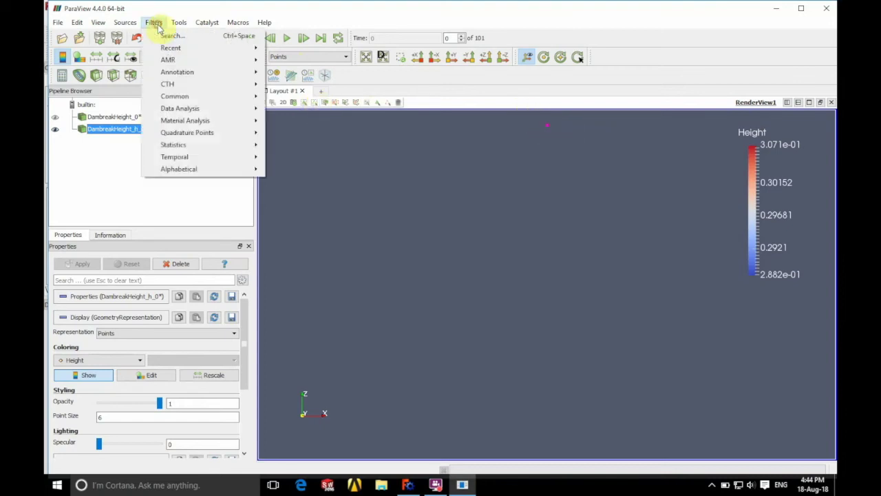
mouse_move(179, 171)
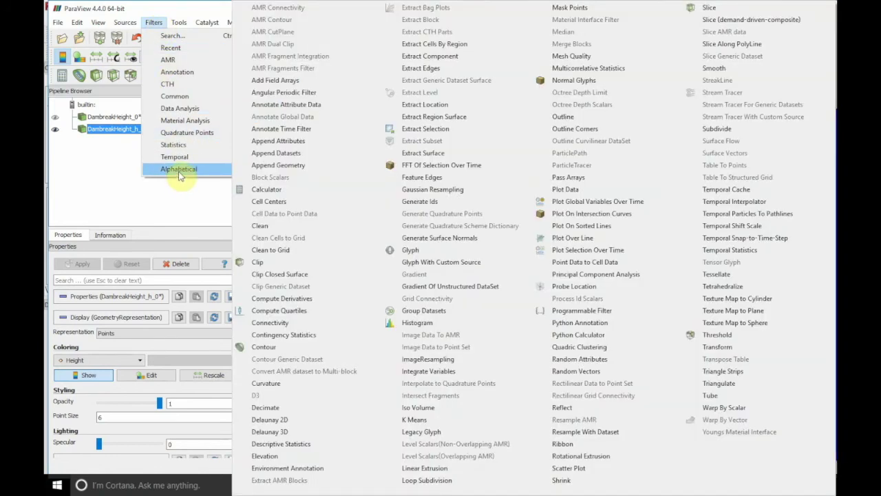
left_click(563, 250)
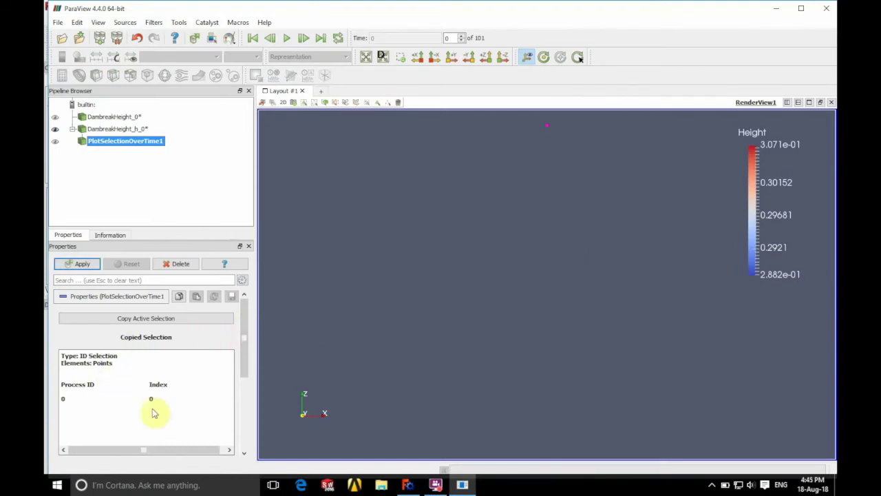
Apply the filter and uncheck avg X, Y and Z so only avg Height is charted.
left_click(247, 335)
mouse_move(247, 335)
left_mouse_down()
mouse_move(241, 401)
mouse_move(244, 331)
left_mouse_up()
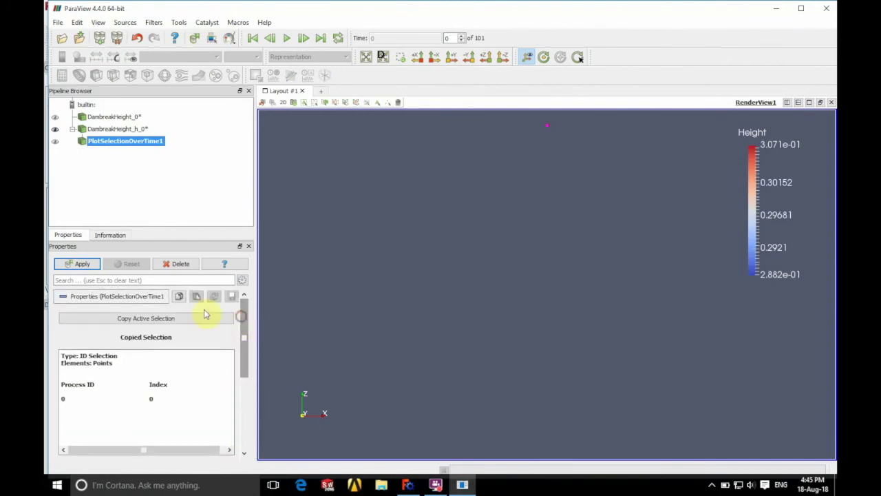
left_click(78, 265)
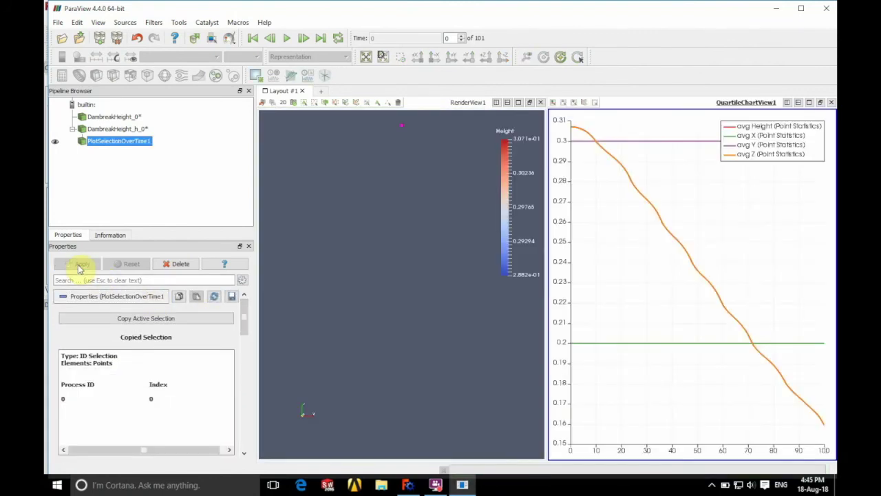
mouse_move(674, 239)
left_click_drag(244, 314, 242, 387)
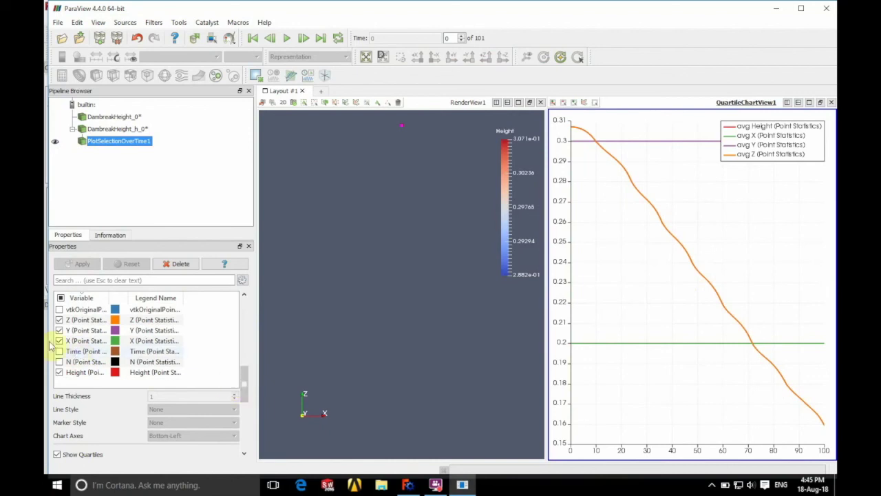
left_click(58, 340)
left_click(58, 330)
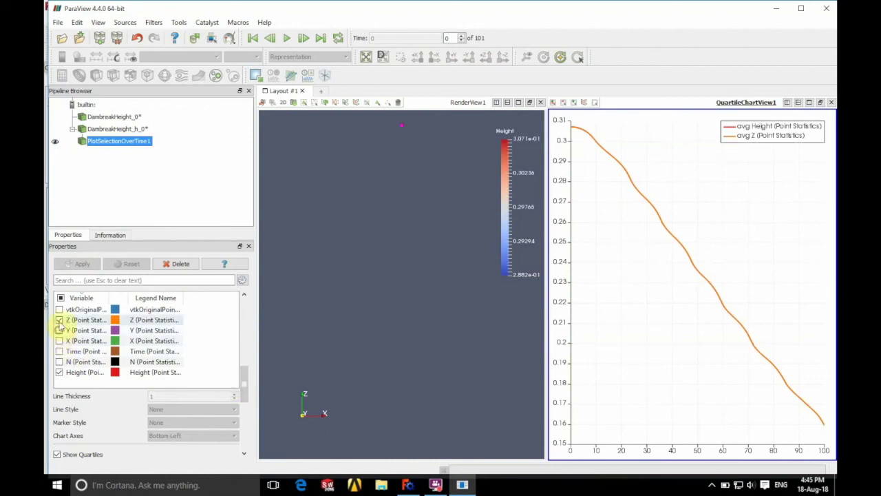
left_click(59, 320)
left_click(95, 374)
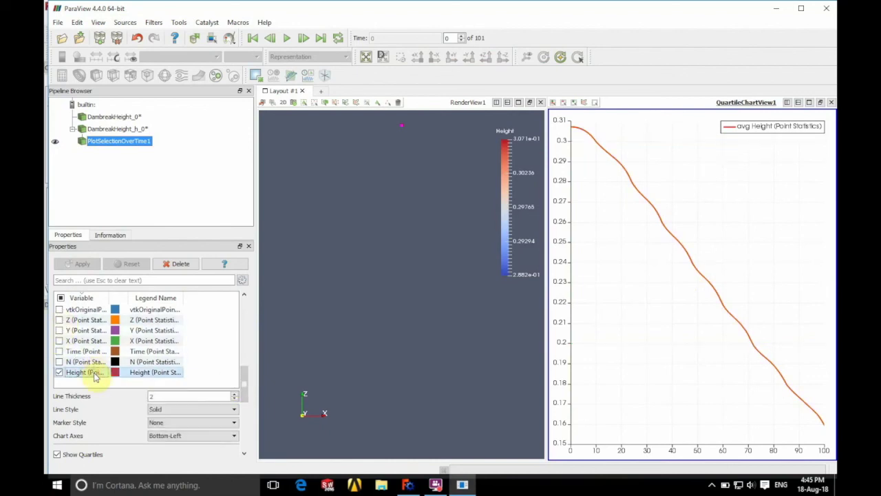